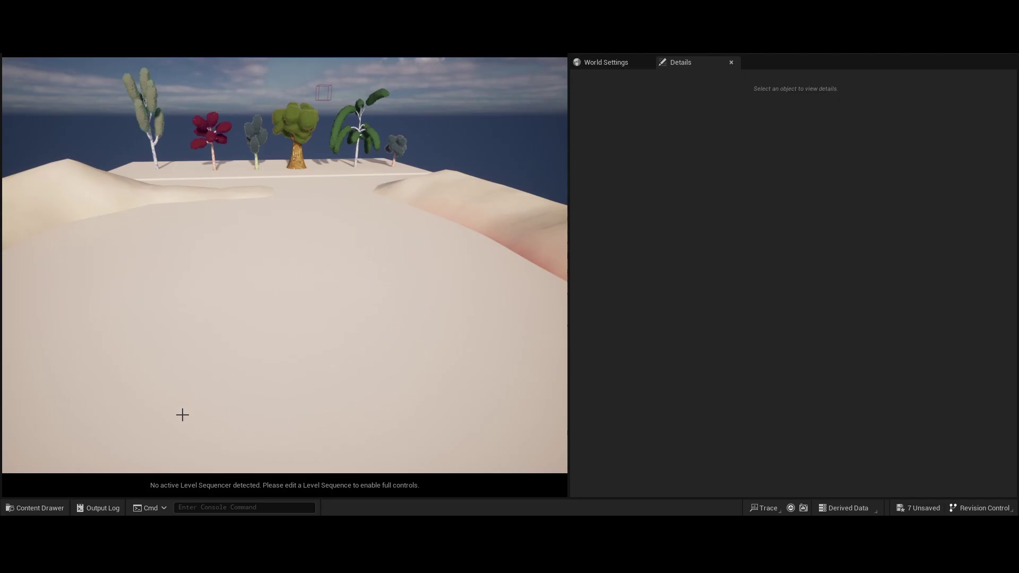
# Place the sop_ECG_StylizedTree_1 asset from the HDA folder onto the open sand in front of the existing trees.
pyautogui.click(40, 508)
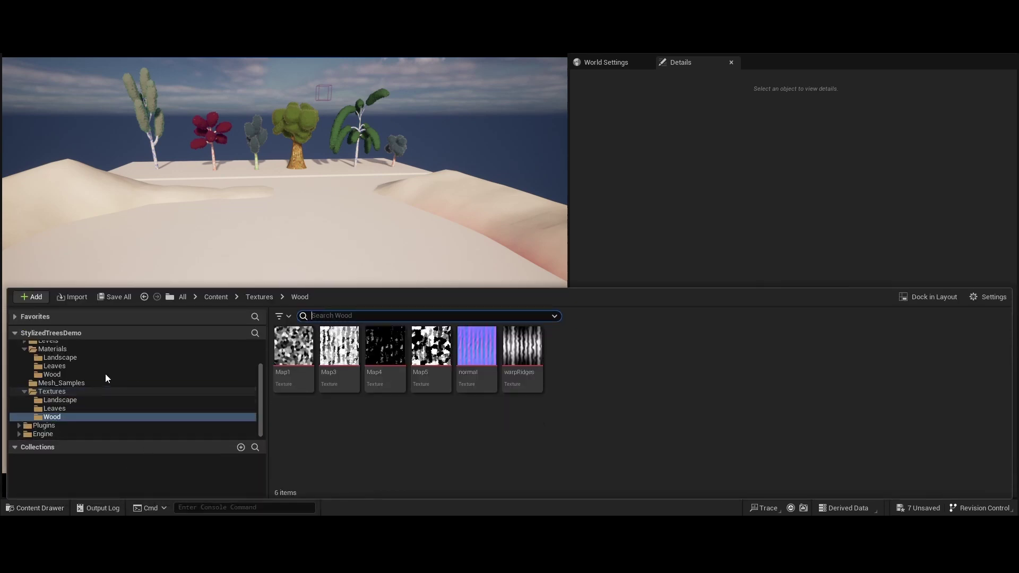
pyautogui.scroll(3, 61, 395)
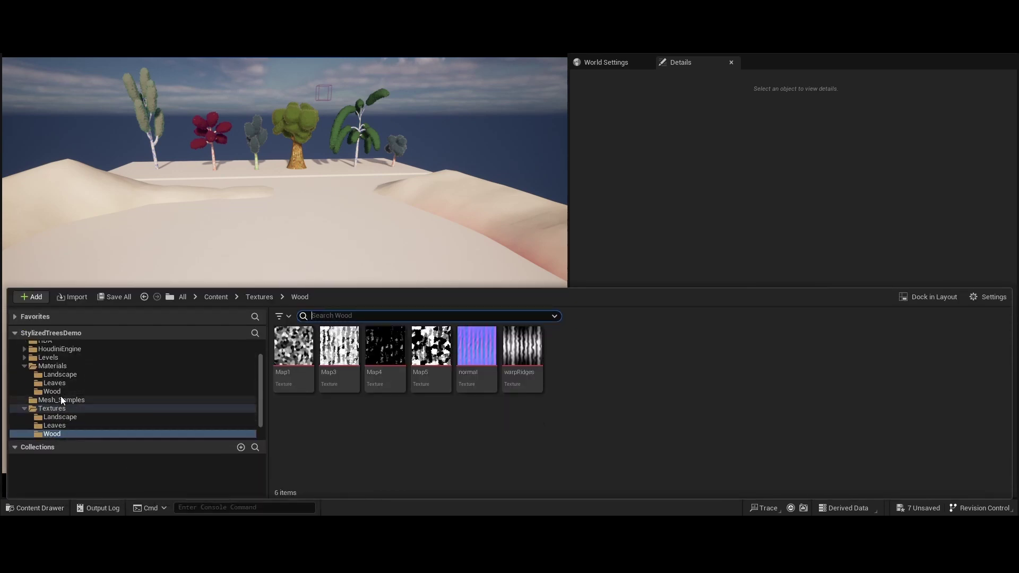
pyautogui.click(46, 358)
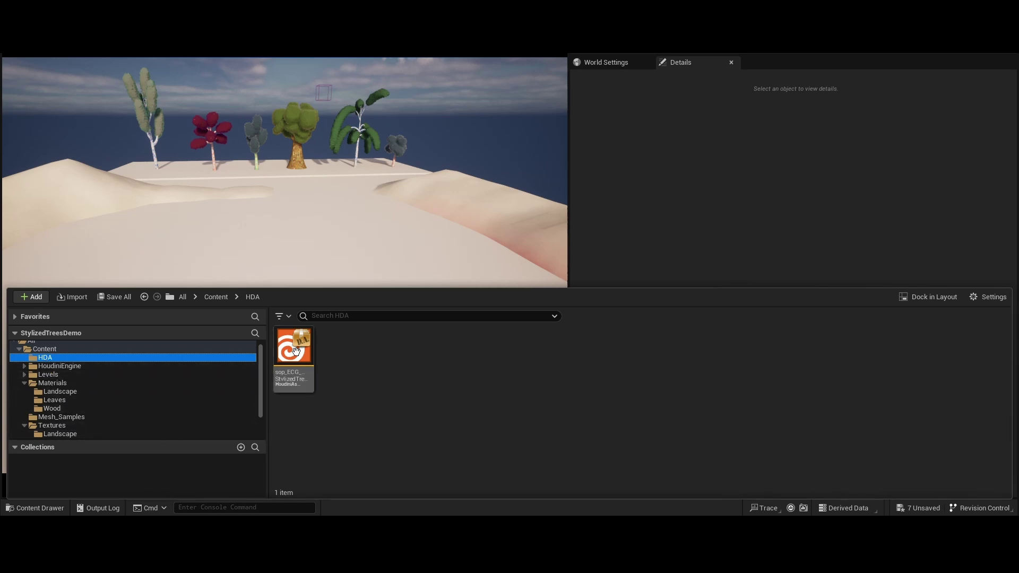
pyautogui.moveTo(296, 354); pyautogui.dragTo(305, 251)
pyautogui.moveTo(296, 290); pyautogui.dragTo(296, 290)
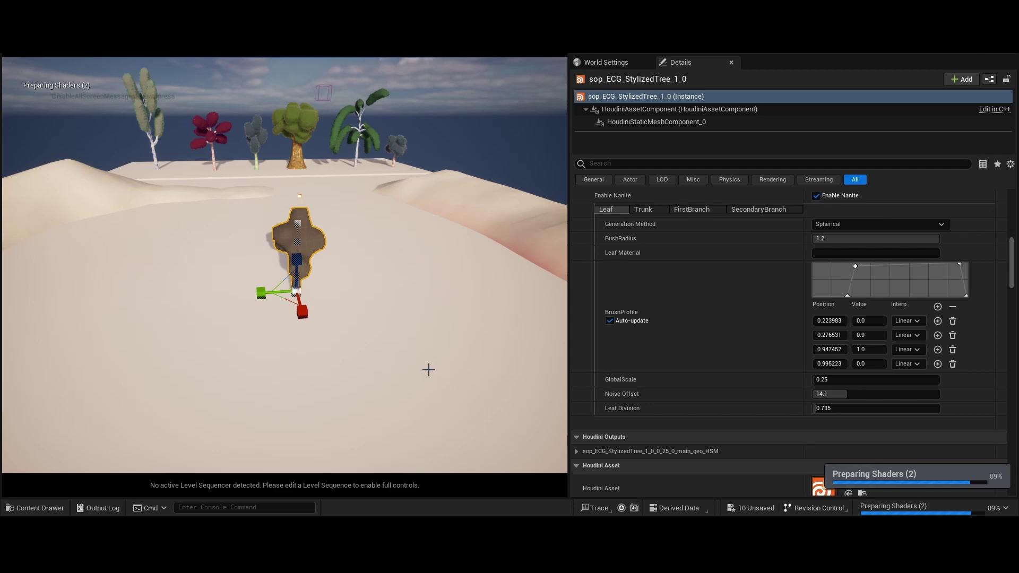
pyautogui.press('d')
pyautogui.moveTo(366, 304); pyautogui.dragTo(43, 271, button='right')
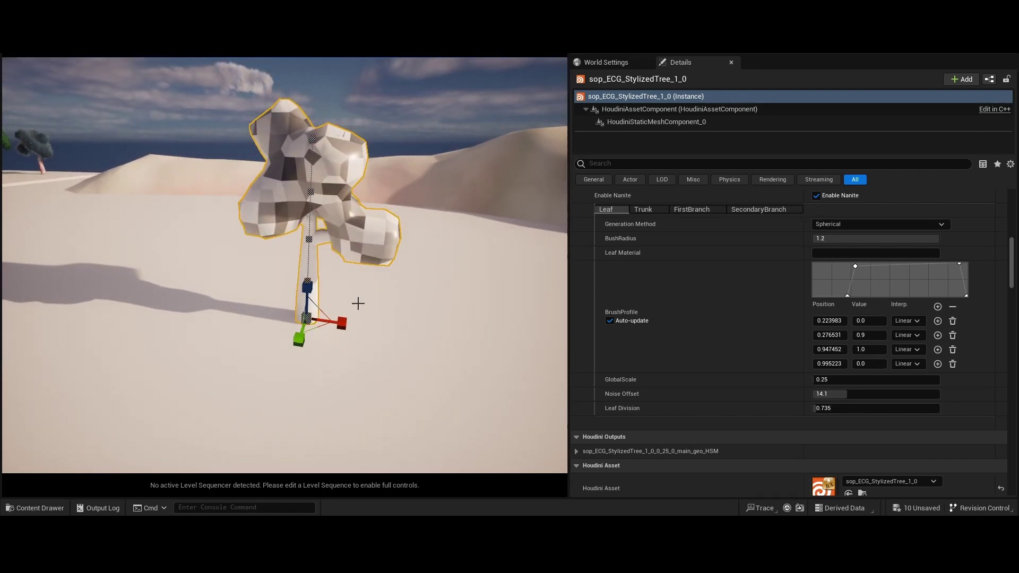
# Assign the MI_Leaves_1 material from Materials/Leaves as the new tree's Leaf Material, using its copied reference.
pyautogui.click(27, 508)
pyautogui.click(46, 383)
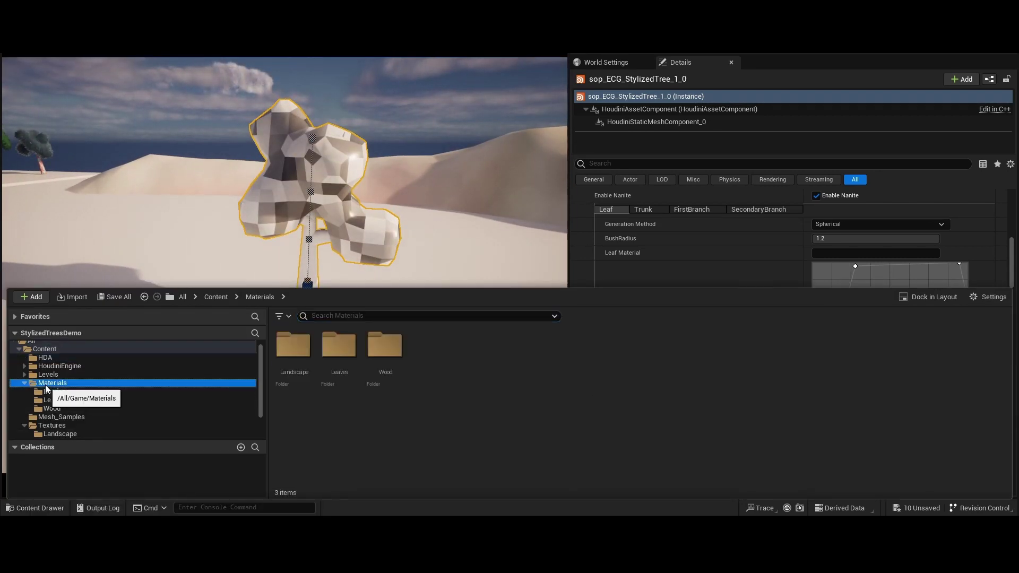
pyautogui.doubleClick(339, 350)
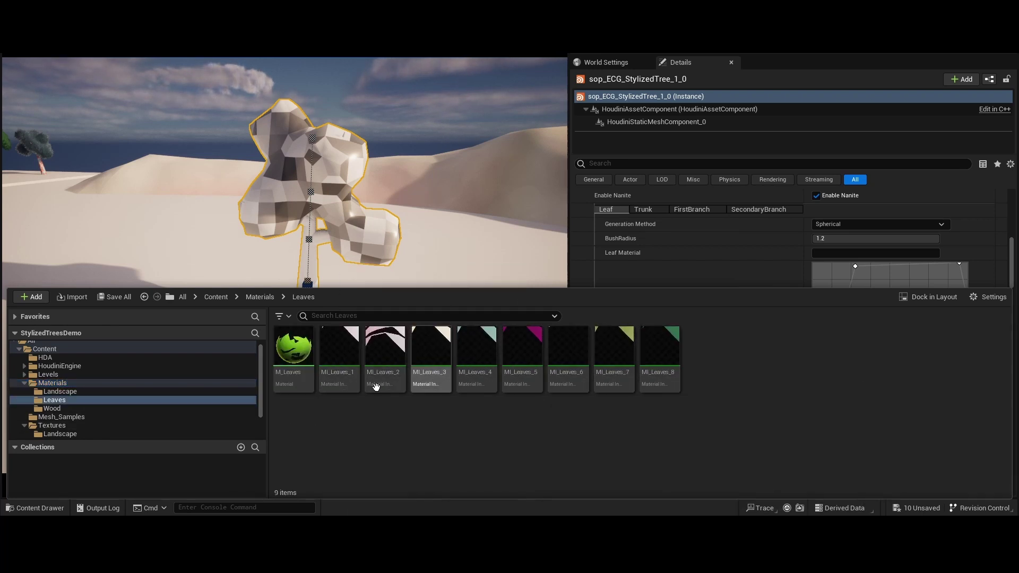
pyautogui.rightClick(333, 356)
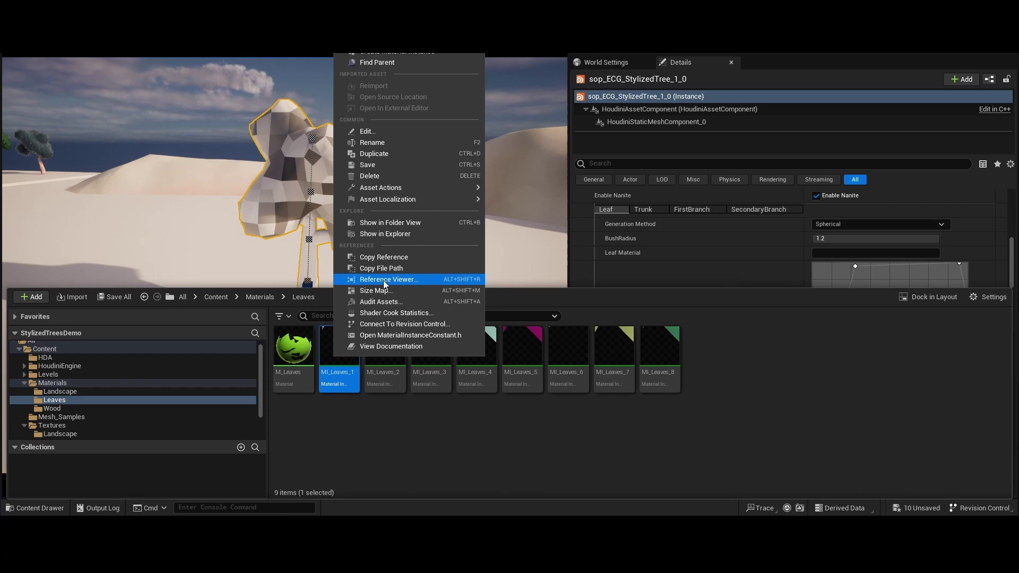
pyautogui.click(391, 259)
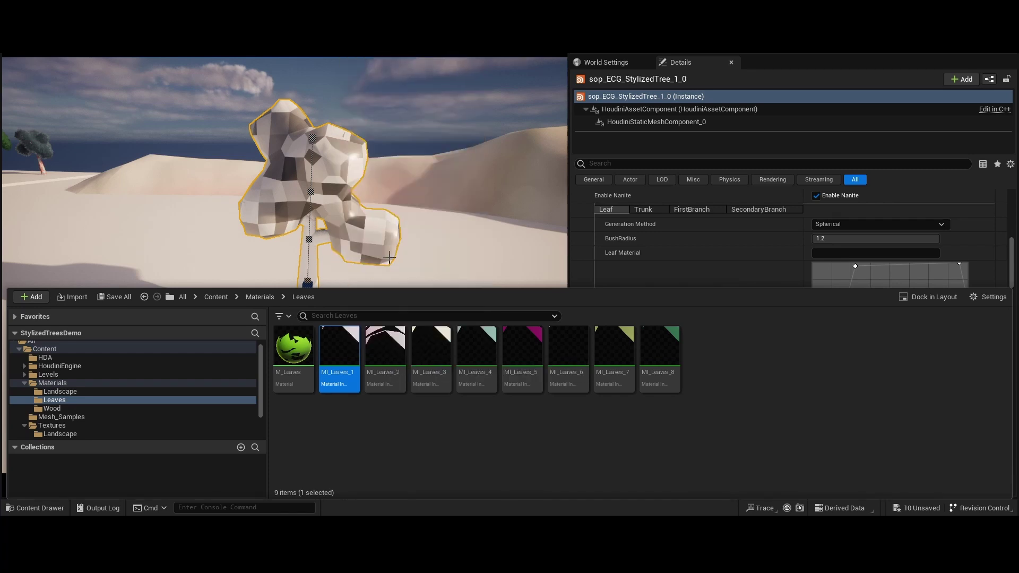
pyautogui.click(390, 258)
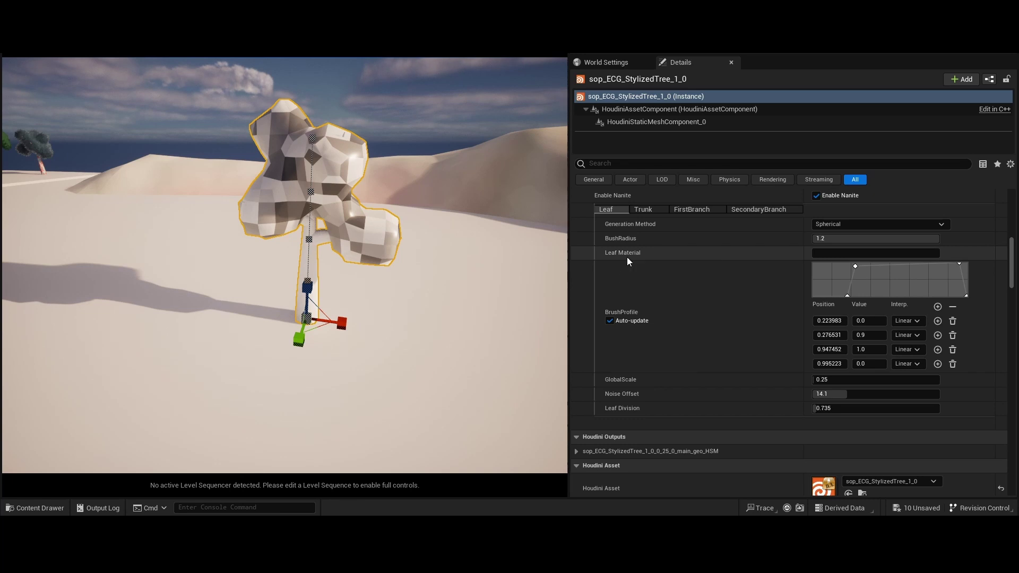
pyautogui.press('Return')
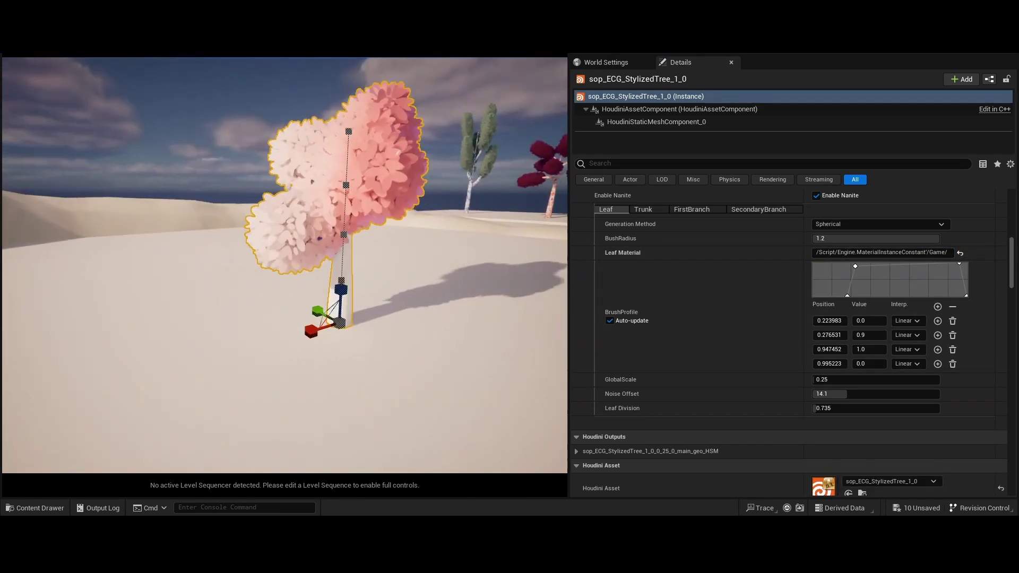
pyautogui.moveTo(439, 302); pyautogui.dragTo(482, 282, button='right')
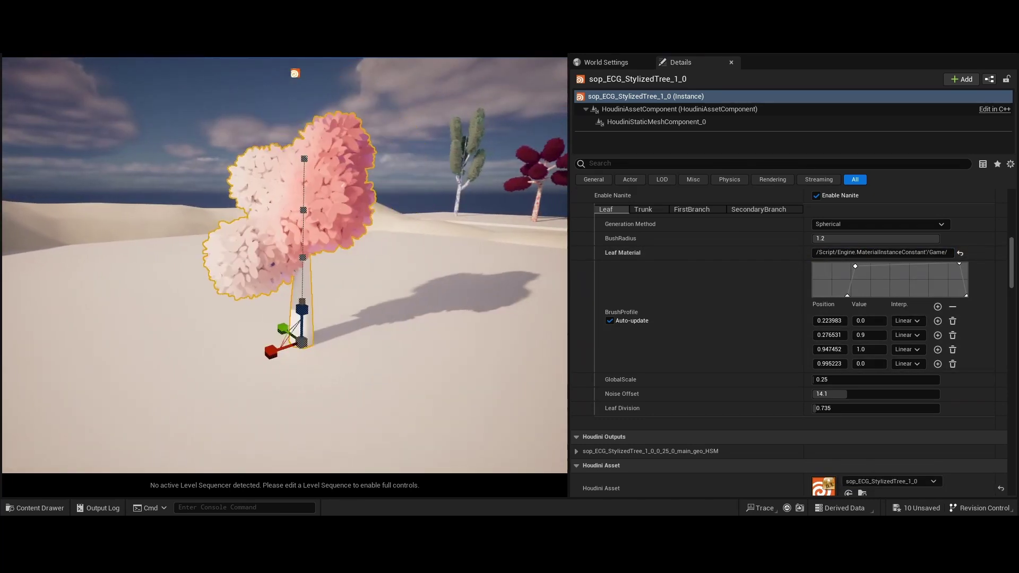
# Assign the MI_TreeBark_TRIPLANAR material from Materials/Wood as the trunk's Wood Material, using its copied reference.
pyautogui.click(35, 508)
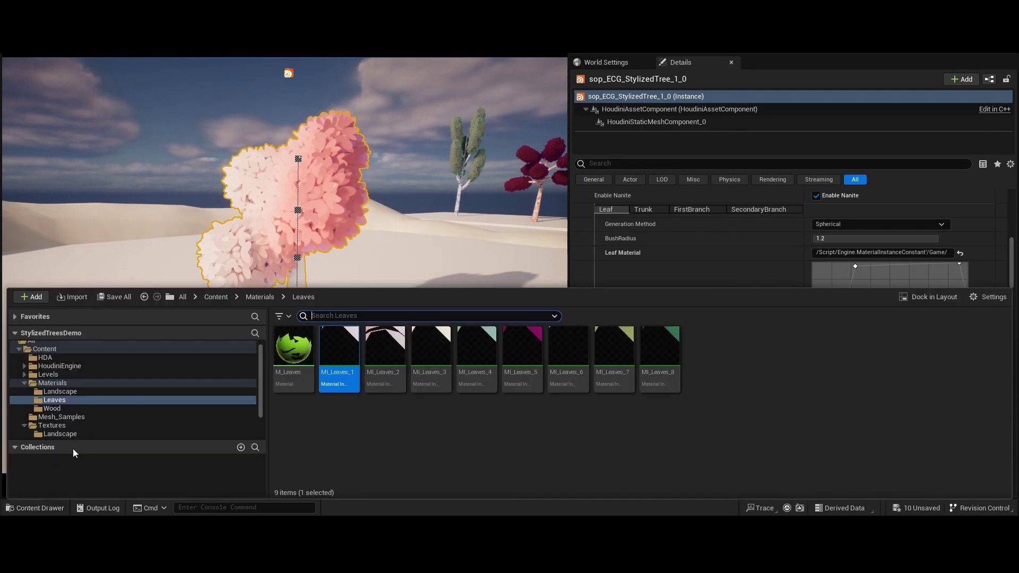
pyautogui.click(52, 409)
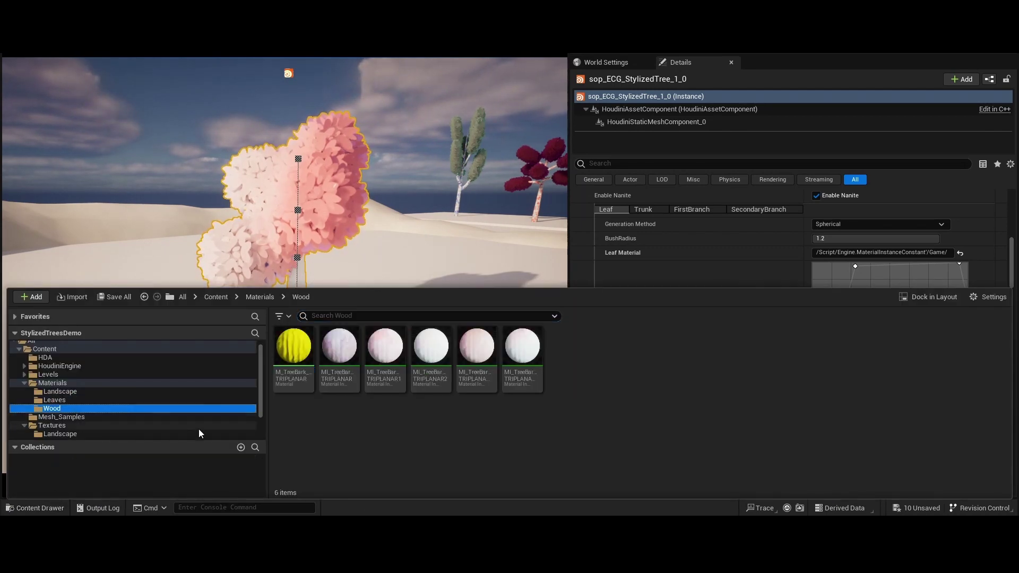
pyautogui.rightClick(340, 353)
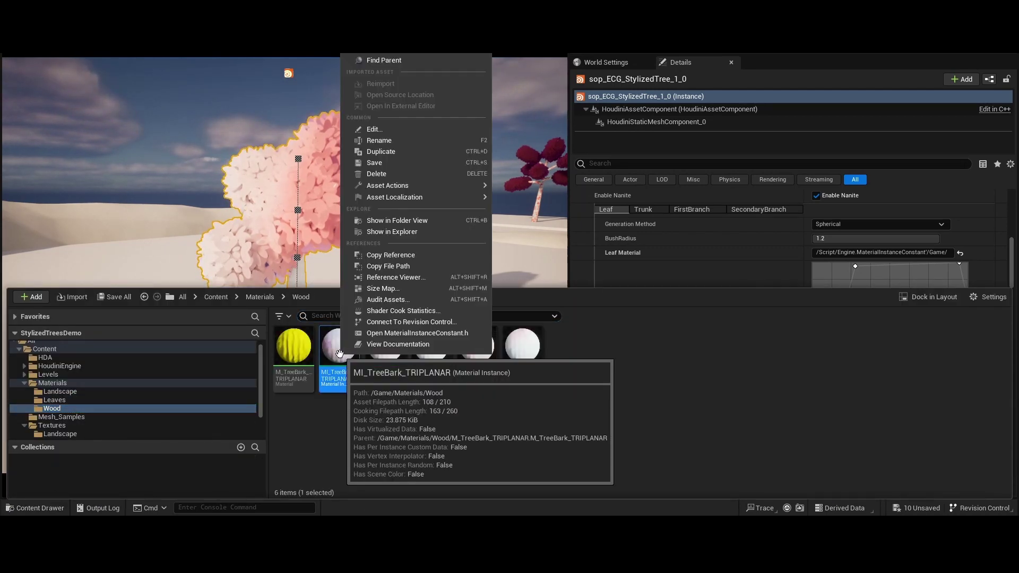
pyautogui.click(403, 257)
pyautogui.hotkey('ctrl', 'space')
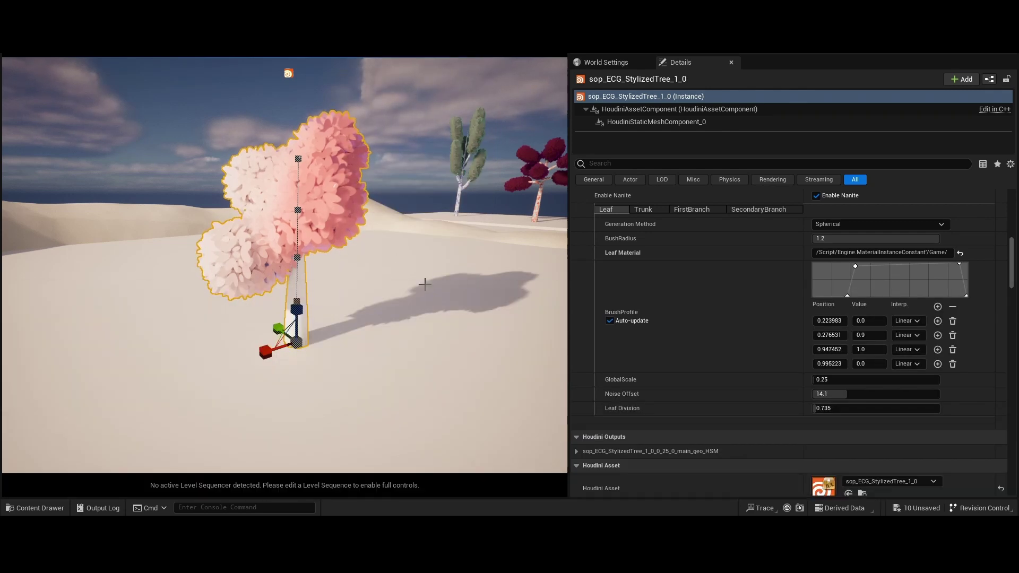
pyautogui.click(648, 209)
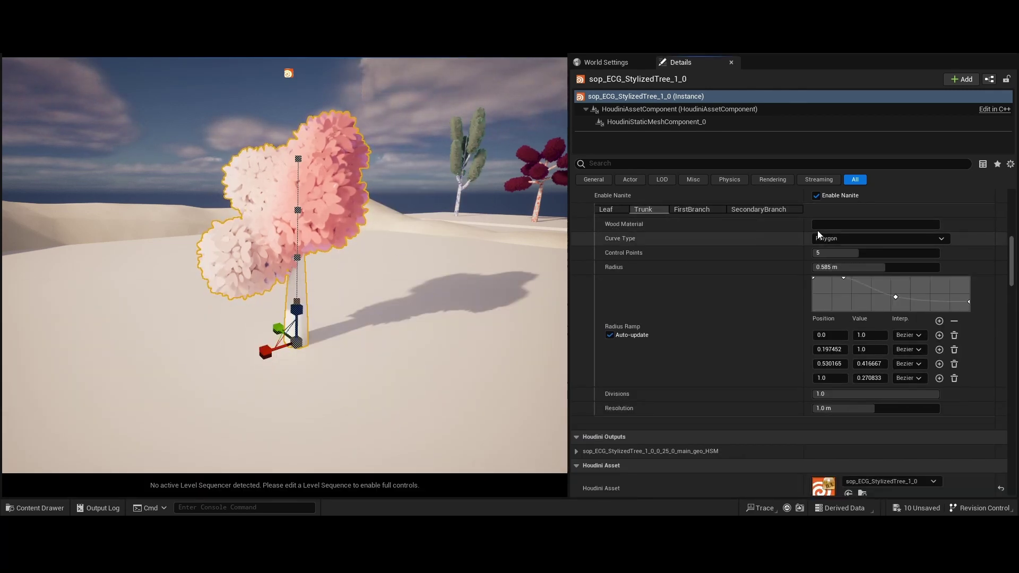
pyautogui.press('Return')
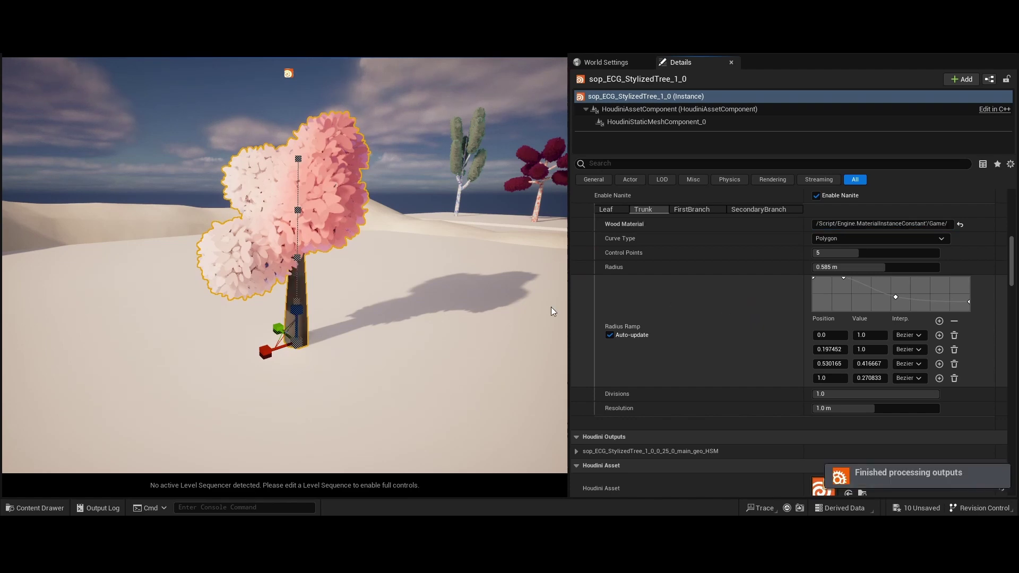
pyautogui.rightClick(363, 290)
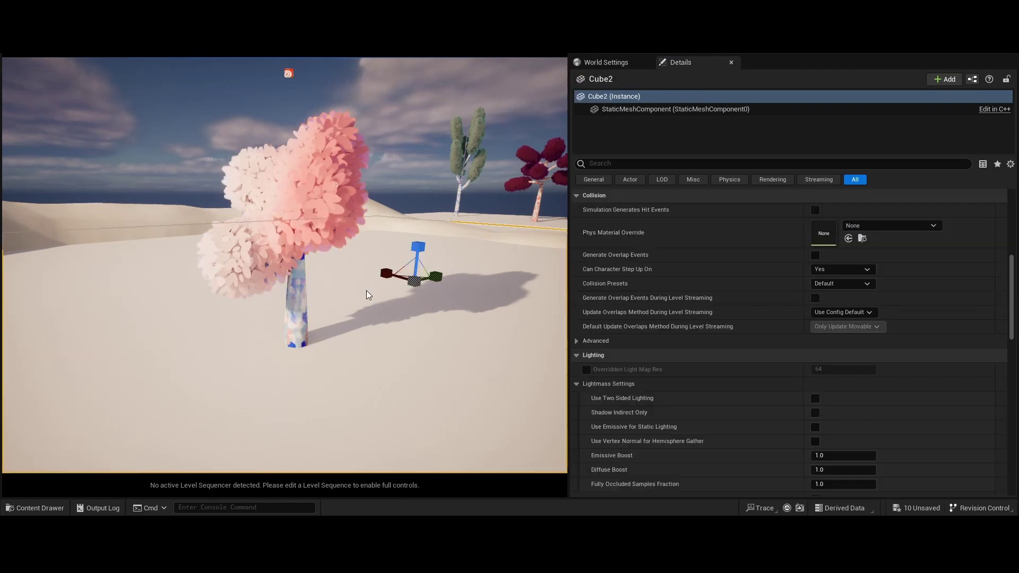
pyautogui.press('Escape')
pyautogui.press('Escape')
# Raise the topmost trunk control point of the stylized tree to make the trunk taller.
pyautogui.keyDown('alt'); pyautogui.moveTo(315, 256); pyautogui.dragTo(33, 256); pyautogui.keyUp('alt')
pyautogui.keyDown('alt'); pyautogui.moveTo(284, 265); pyautogui.dragTo(381, 265, button='right'); pyautogui.keyUp('alt')
pyautogui.keyDown('alt'); pyautogui.moveTo(380, 265); pyautogui.dragTo(316, 223); pyautogui.keyUp('alt')
pyautogui.moveTo(285, 223)
pyautogui.mouseDown(button='right')
pyautogui.moveTo(285, 234)
pyautogui.moveTo(286, 204)
pyautogui.mouseUp(button='right')
pyautogui.click(286, 205)
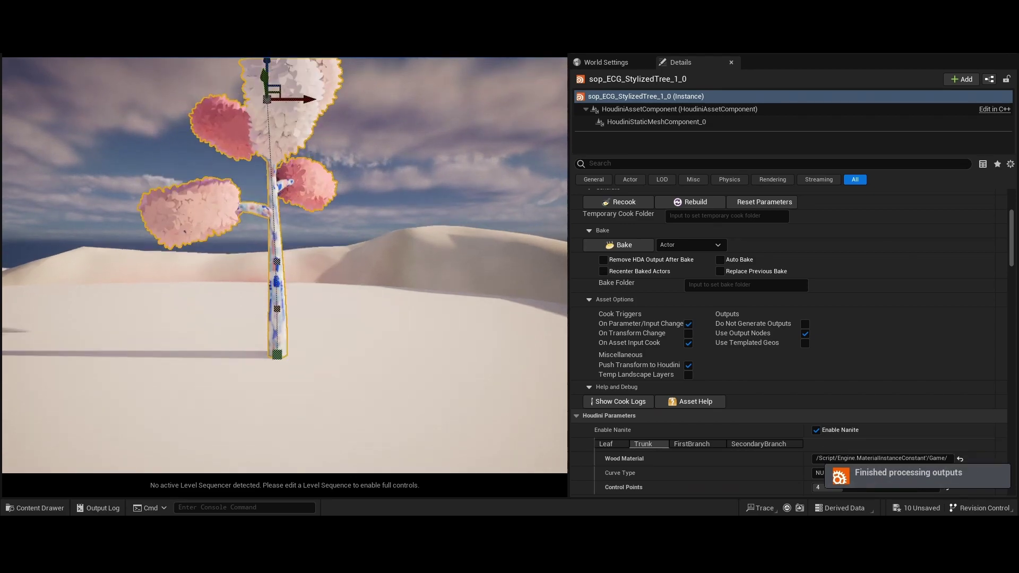
pyautogui.moveTo(405, 206); pyautogui.dragTo(144, 218, button='right')
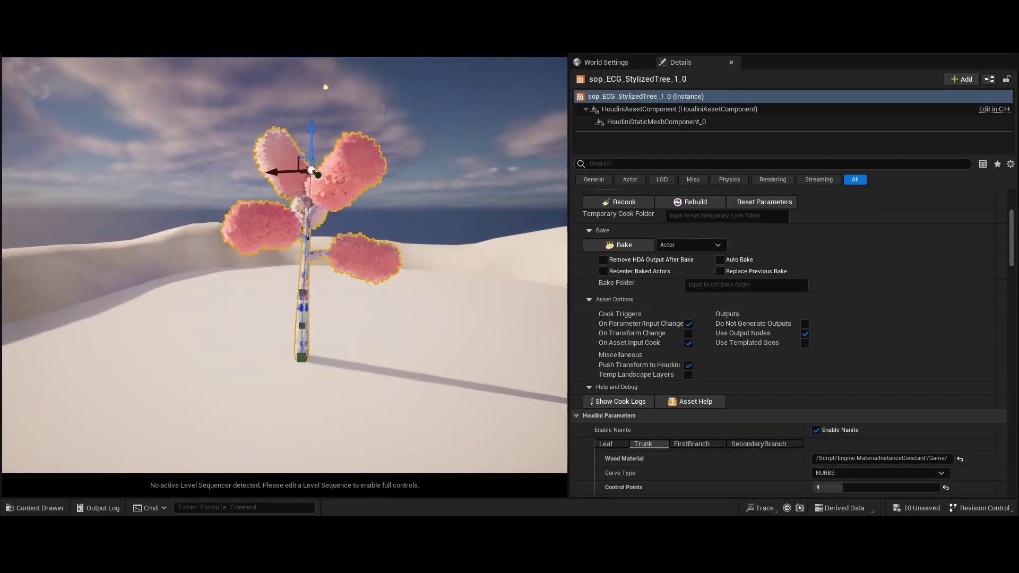
pyautogui.moveTo(313, 66); pyautogui.dragTo(313, 66)
pyautogui.scroll(-3, 314, 66)
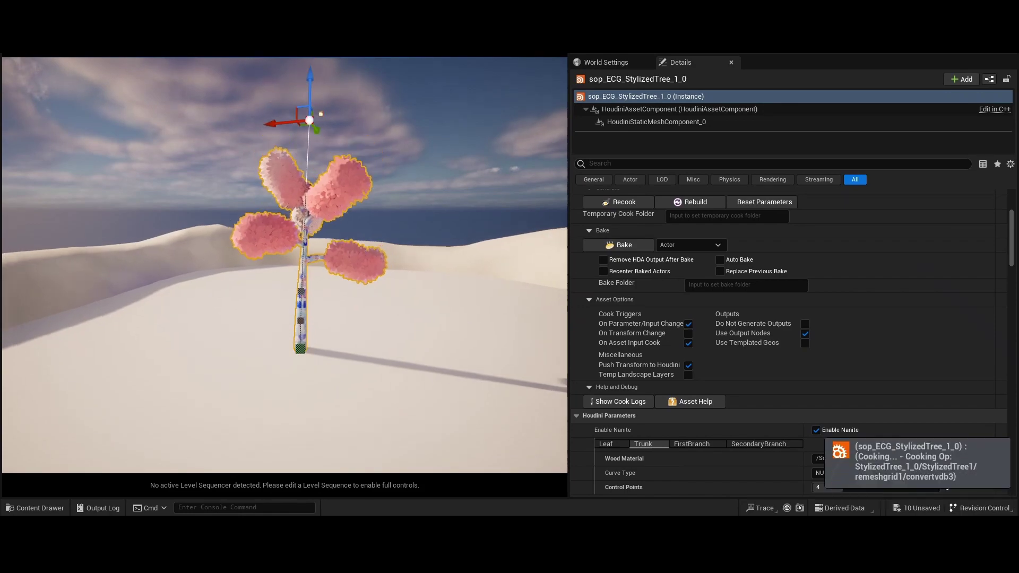
pyautogui.moveTo(313, 212); pyautogui.dragTo(196, 212, button='right')
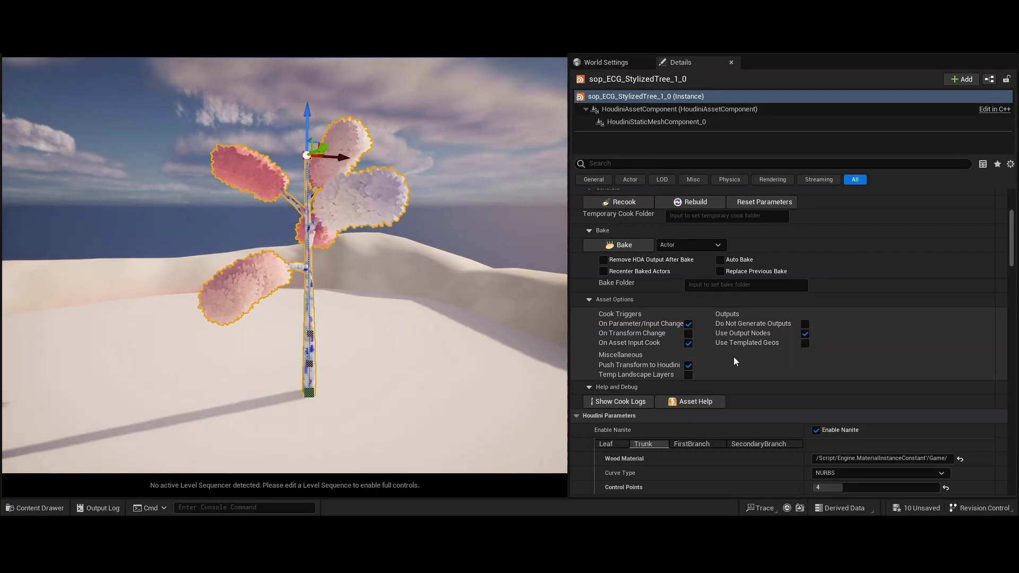
# Move the tree's lower trunk control points sideways to bend the trunk into a curve.
pyautogui.scroll(-4, 728, 345)
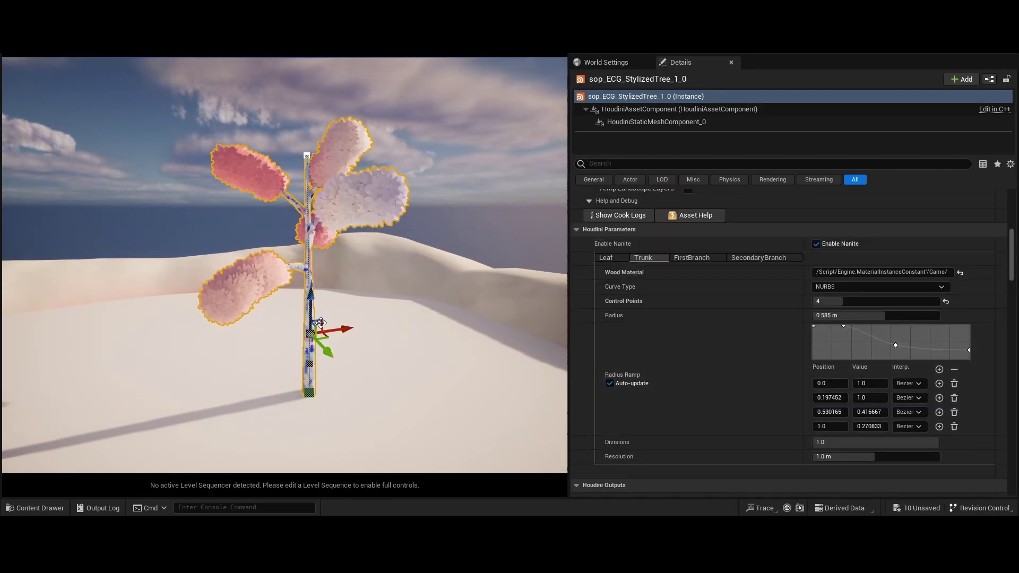
pyautogui.moveTo(366, 259); pyautogui.dragTo(366, 258)
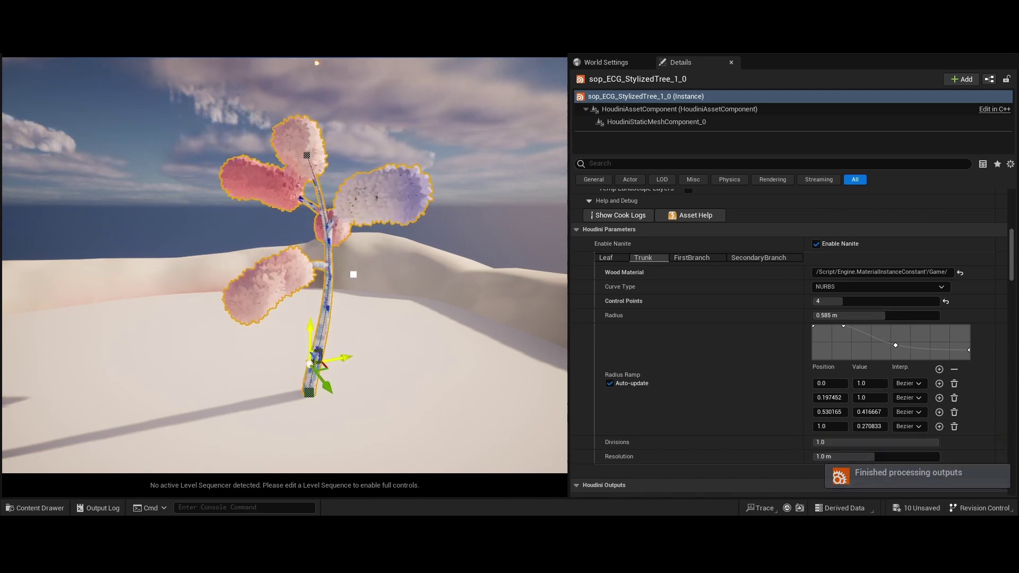
pyautogui.moveTo(271, 289); pyautogui.dragTo(273, 289)
pyautogui.keyDown('alt'); pyautogui.moveTo(398, 339); pyautogui.dragTo(520, 315); pyautogui.keyUp('alt')
pyautogui.moveTo(460, 242); pyautogui.dragTo(517, 237, button='right')
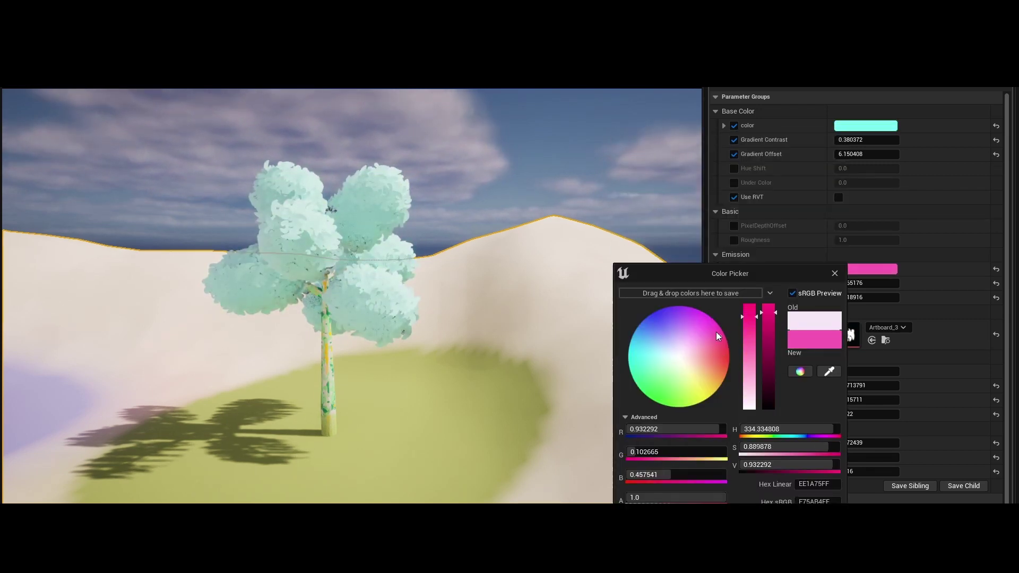
# Set the leaf material's Emissive Color to pale cream and its Emissive Strength to 2.719991.
pyautogui.click(855, 319)
pyautogui.click(865, 269)
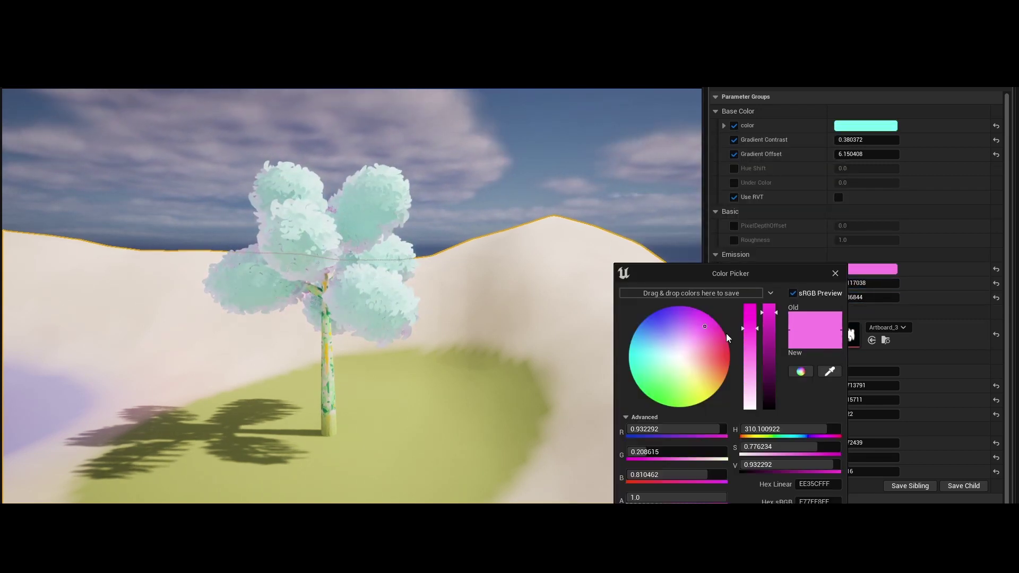
pyautogui.click(673, 393)
pyautogui.moveTo(748, 304); pyautogui.dragTo(750, 393)
pyautogui.click(860, 334)
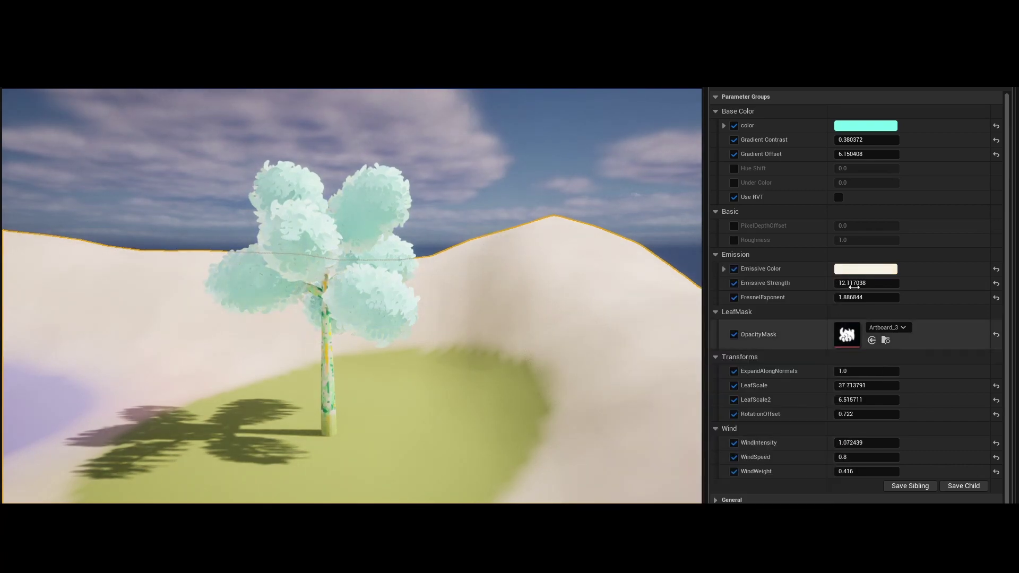
pyautogui.moveTo(855, 284); pyautogui.dragTo(841, 283)
# Try the Artboard_1 and Artboard_4 textures as the leaf material's OpacityMask.
pyautogui.moveTo(1006, 242); pyautogui.dragTo(1005, 270)
pyautogui.click(887, 300)
pyautogui.click(796, 443)
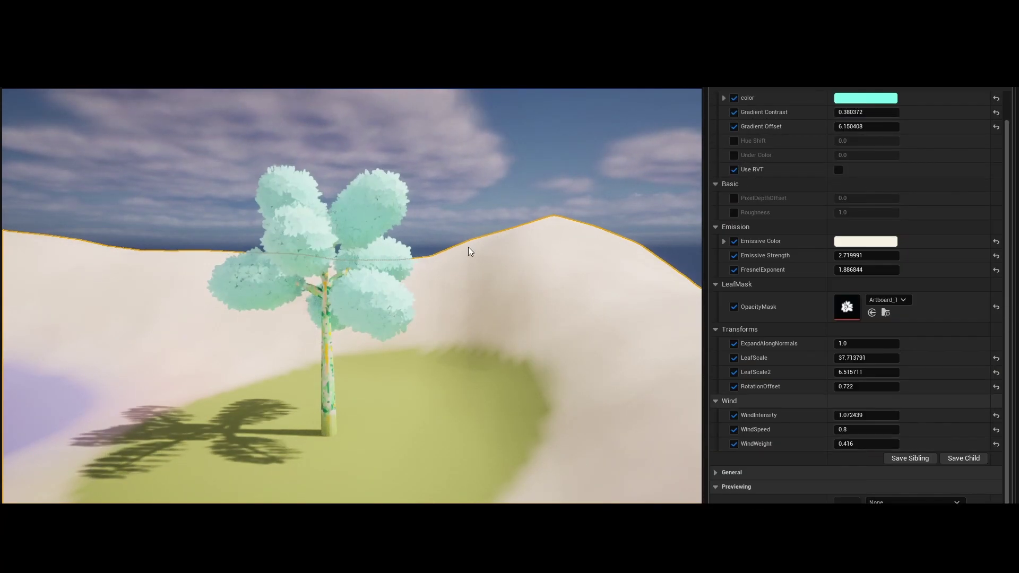
pyautogui.moveTo(469, 250); pyautogui.dragTo(435, 250, button='right')
pyautogui.click(888, 300)
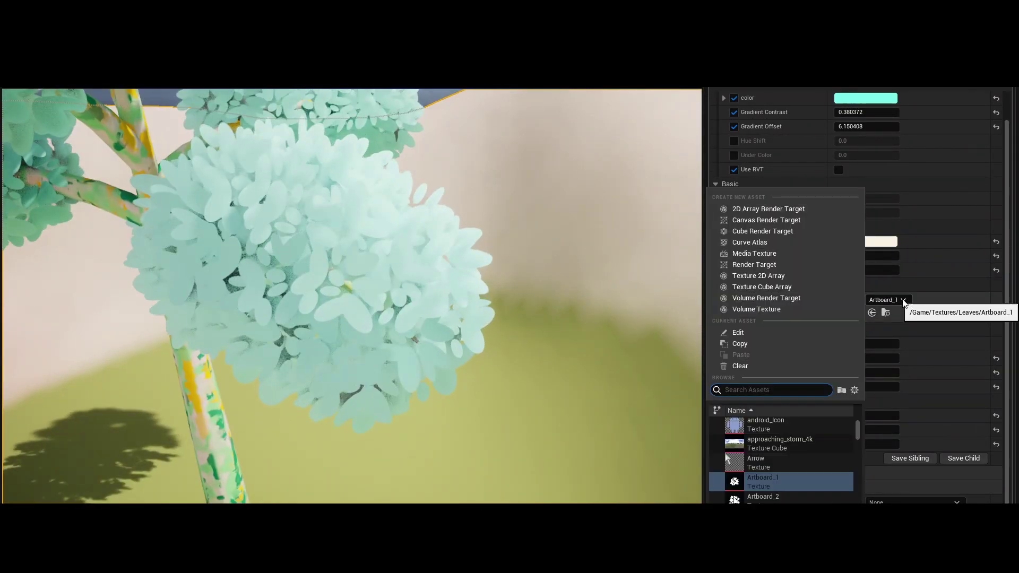
pyautogui.click(763, 482)
pyautogui.click(888, 300)
pyautogui.click(796, 498)
# Set the leaf material's OpacityMask to Artboard_1rot and increase LeafScale2.
pyautogui.click(887, 300)
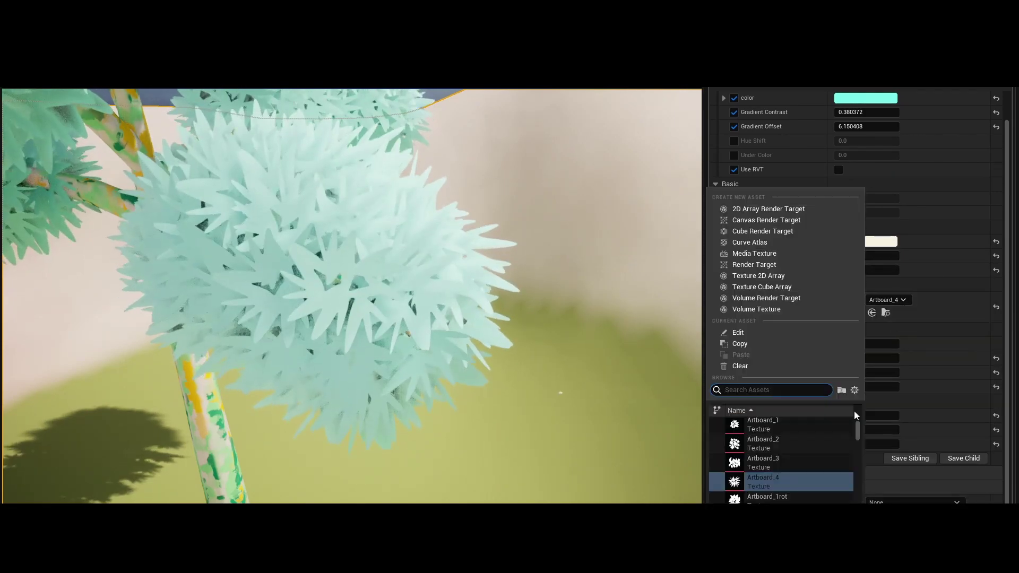
pyautogui.click(786, 498)
pyautogui.moveTo(658, 382); pyautogui.dragTo(570, 321, button='right')
pyautogui.scroll(-3, 661, 344)
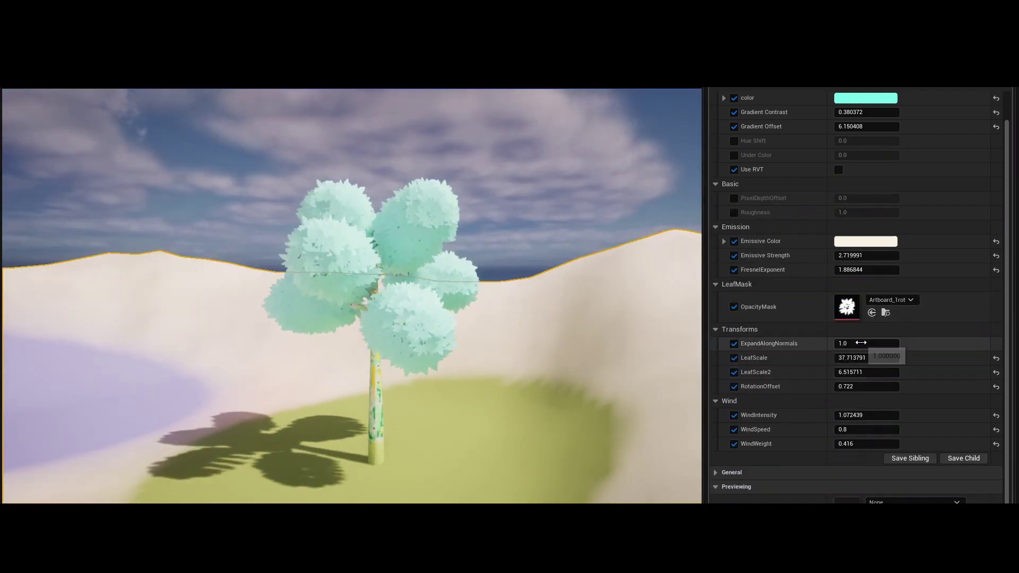
pyautogui.moveTo(866, 373); pyautogui.dragTo(884, 374)
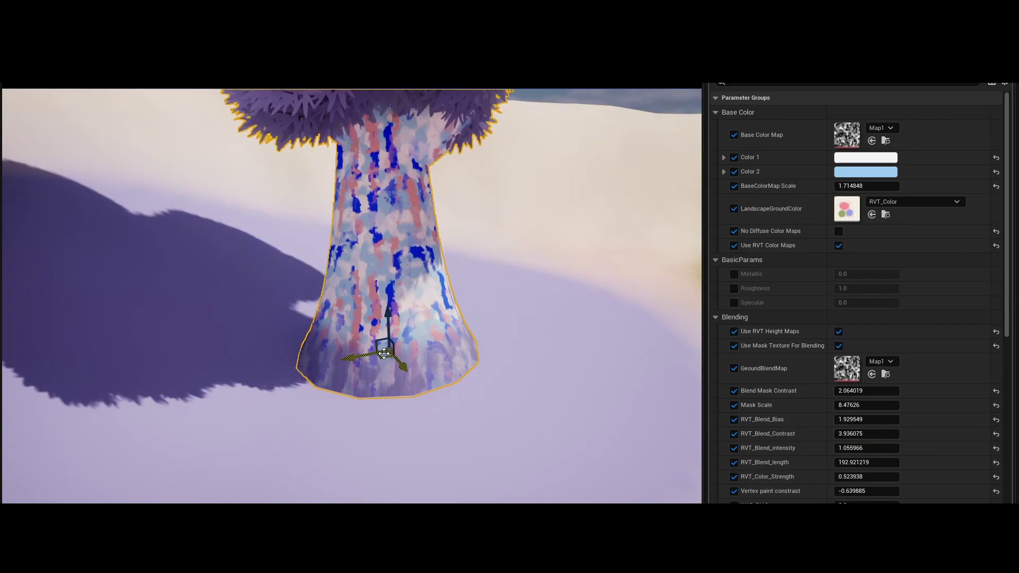
# Move the purple-leaved tree across the lilac ground to test how its trunk base blends with the landscape.
pyautogui.moveTo(371, 410); pyautogui.dragTo(353, 371)
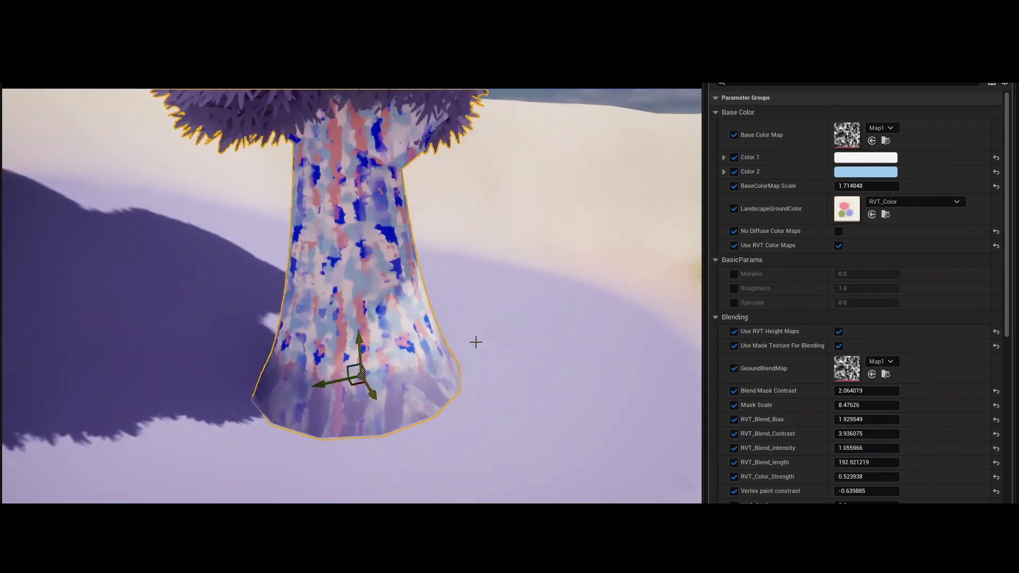
pyautogui.keyDown('alt'); pyautogui.moveTo(476, 342); pyautogui.dragTo(435, 370); pyautogui.keyUp('alt')
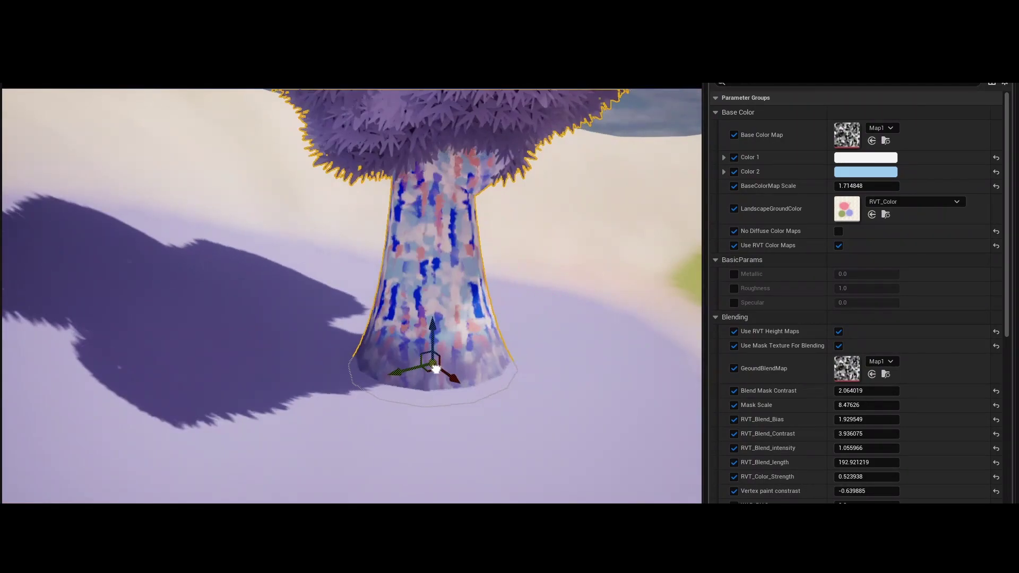
# Set the trunk material's Color 2 to pale lavender and its Color 1 to pale grey-green.
pyautogui.click(865, 172)
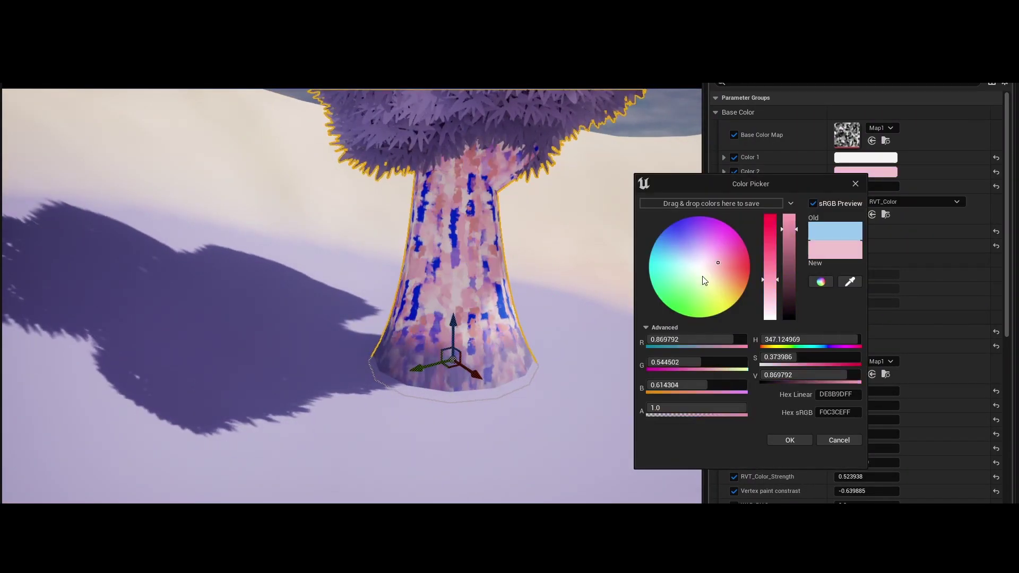
pyautogui.moveTo(705, 281); pyautogui.dragTo(693, 248)
pyautogui.click(790, 440)
pyautogui.click(866, 158)
pyautogui.moveTo(776, 197); pyautogui.dragTo(779, 294)
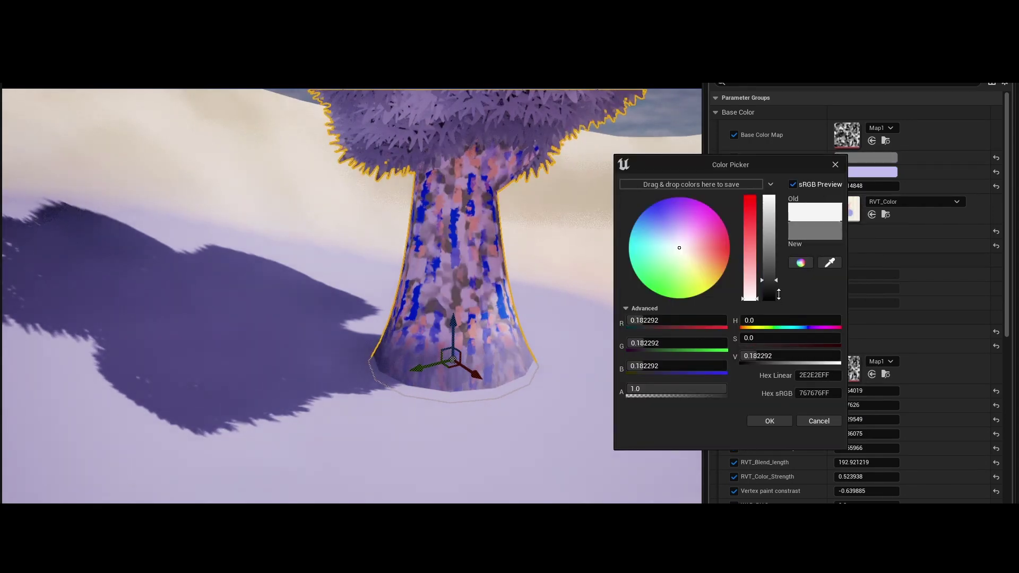
pyautogui.moveTo(668, 228); pyautogui.dragTo(671, 251)
pyautogui.click(770, 421)
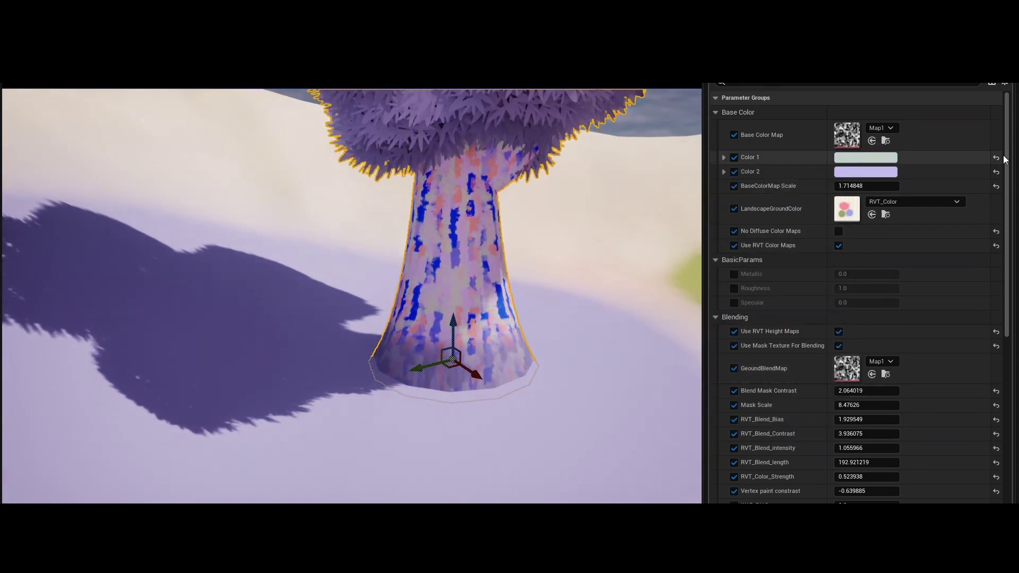
# Set the trunk material's RVT_Blend_length to 92.848587 to shorten the ground blend at the trunk base.
pyautogui.moveTo(1006, 155); pyautogui.dragTo(1011, 239)
pyautogui.press('w')
pyautogui.moveTo(612, 337); pyautogui.dragTo(659, 356, button='right')
pyautogui.press('s')
pyautogui.press('w')
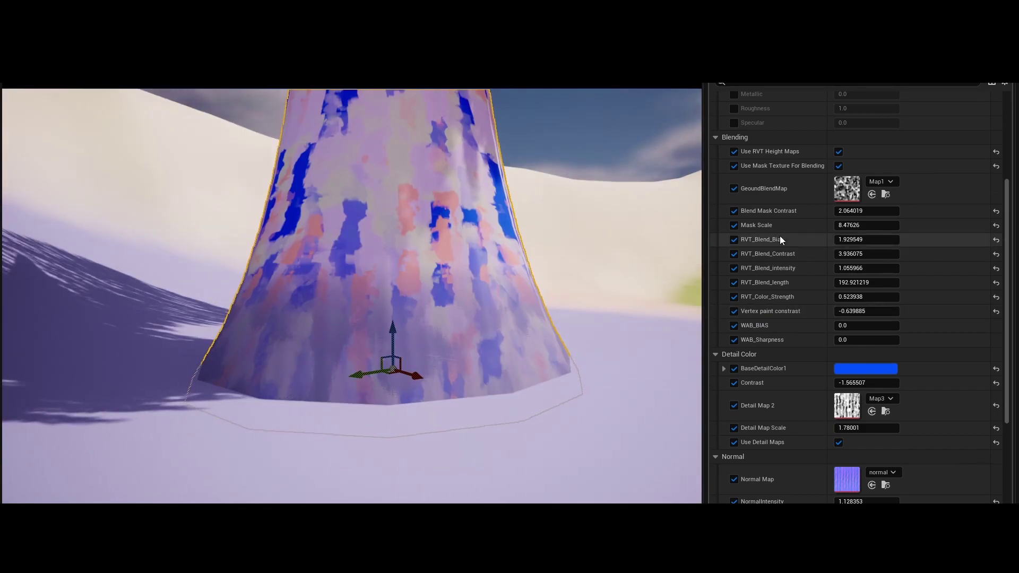
pyautogui.moveTo(867, 282); pyautogui.dragTo(844, 282)
# Examine from several angles how the trunk base blends into the lilac ground.
pyautogui.moveTo(600, 291)
pyautogui.mouseDown(button='right')
pyautogui.moveTo(621, 266)
pyautogui.moveTo(616, 297)
pyautogui.mouseUp(button='right')
pyautogui.press('s')
pyautogui.moveTo(353, 351); pyautogui.dragTo(308, 451)
pyautogui.moveTo(308, 451); pyautogui.dragTo(268, 440, button='right')
pyautogui.press('w')
pyautogui.moveTo(318, 332)
pyautogui.mouseDown()
pyautogui.moveTo(319, 303)
pyautogui.moveTo(332, 314)
pyautogui.moveTo(337, 348)
pyautogui.moveTo(321, 276)
pyautogui.moveTo(324, 334)
pyautogui.mouseUp()
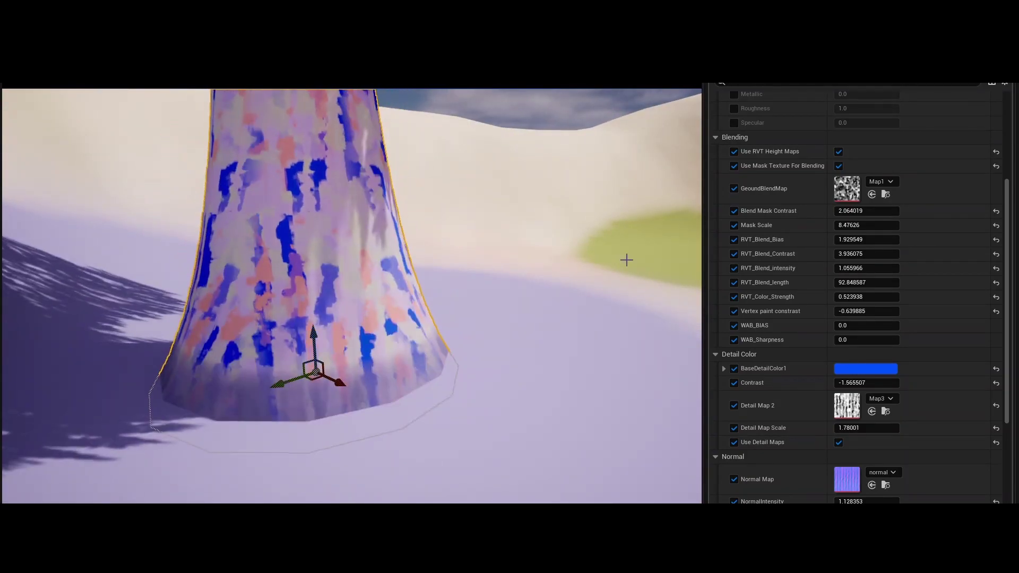
pyautogui.press('s')
pyautogui.moveTo(626, 260); pyautogui.dragTo(579, 229, button='right')
# Bake the white-leaved Houdini stylized tree as an Actor.
pyautogui.moveTo(1003, 262); pyautogui.dragTo(1003, 216)
pyautogui.scroll(-10, 1002, 218)
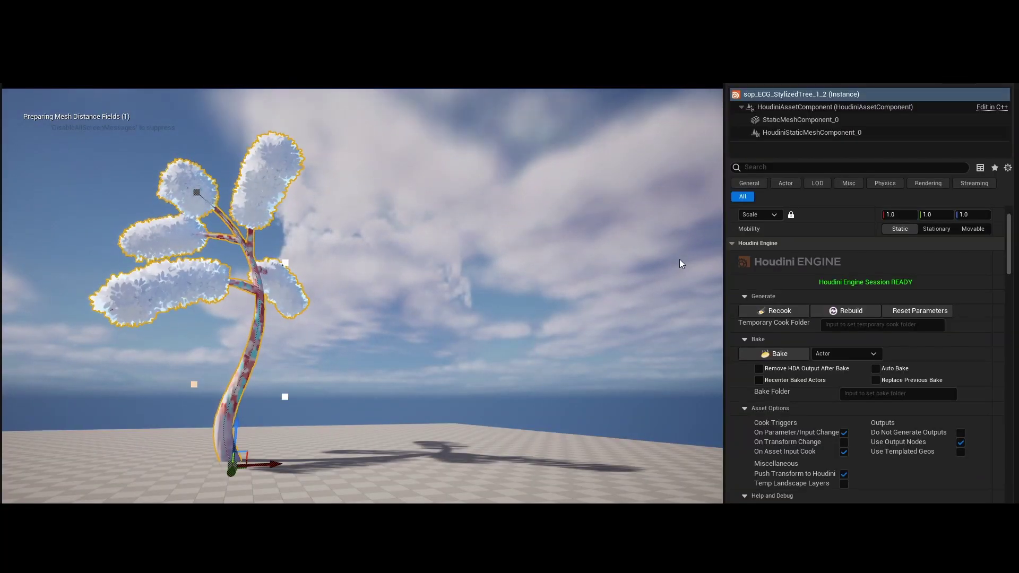
pyautogui.click(774, 355)
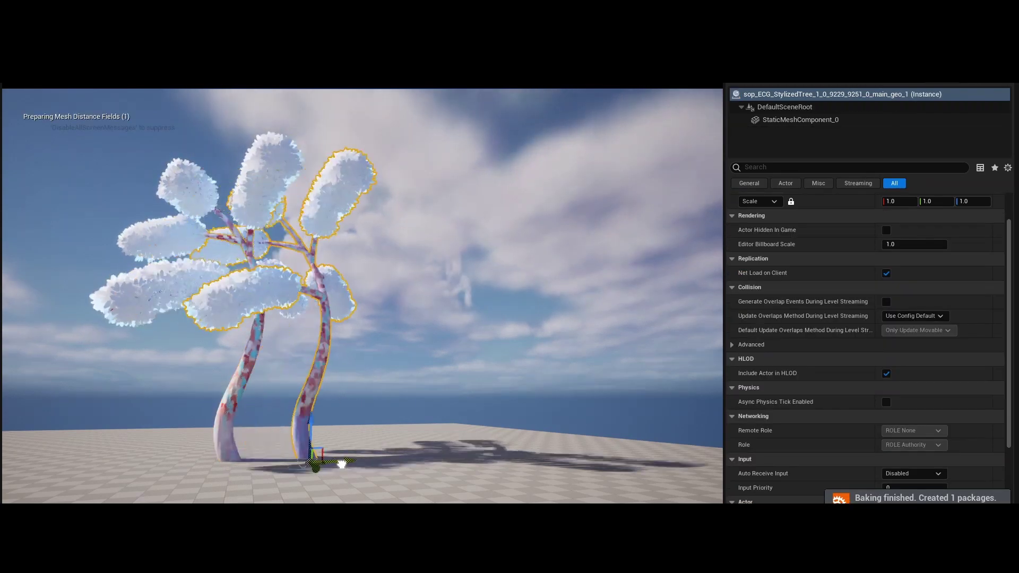
# Locate the baked tree's static mesh asset from its mesh component and open it for inspection.
pyautogui.click(778, 120)
pyautogui.click(933, 259)
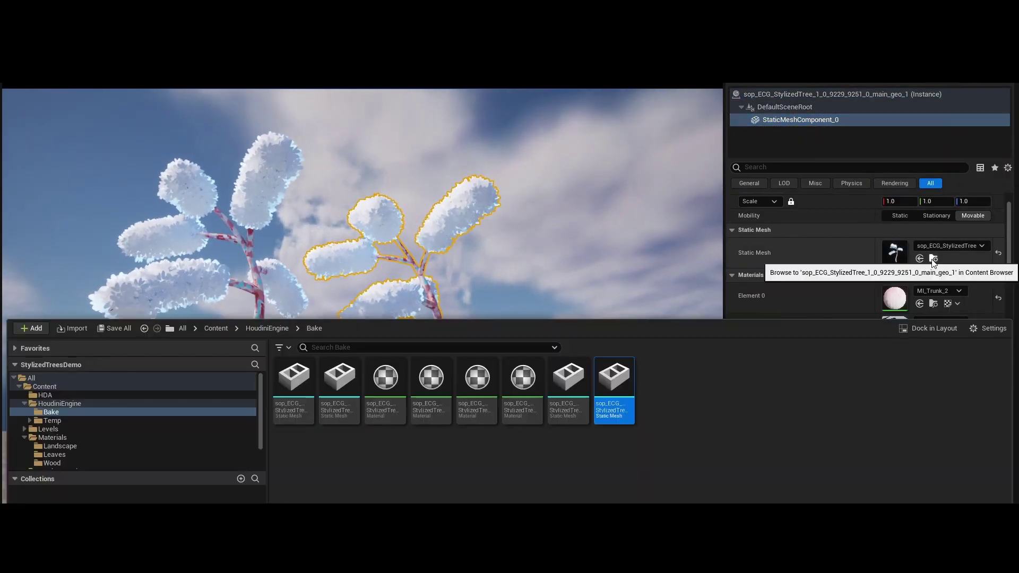
pyautogui.doubleClick(614, 378)
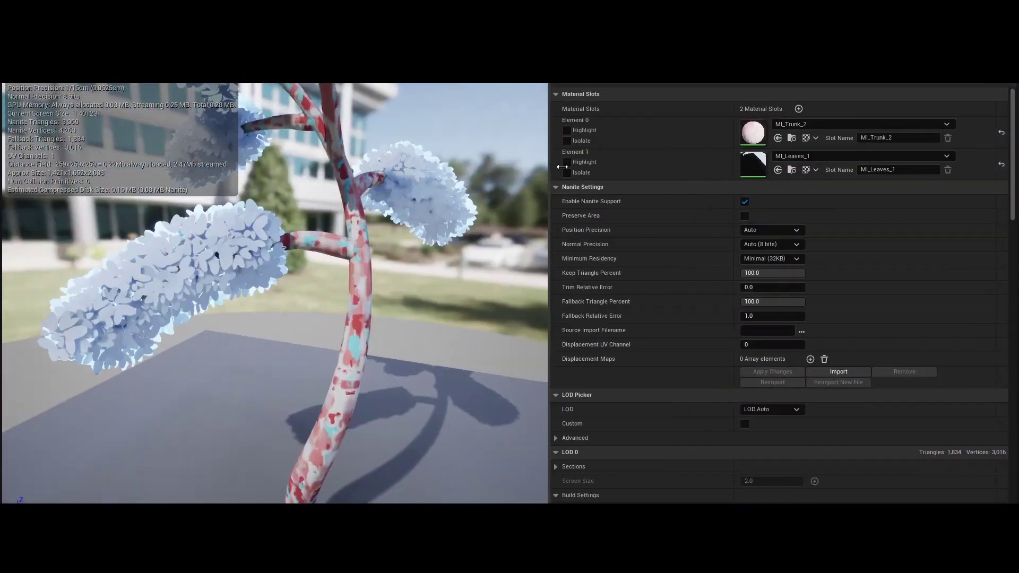